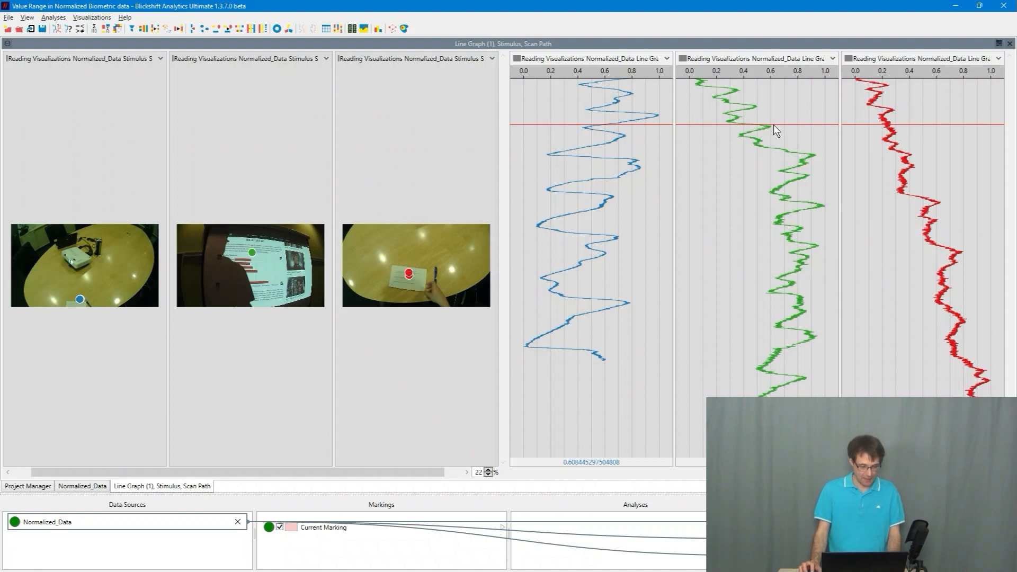
Add a Value Search analysis to the Normalized_Data source and widen its search condition area
{"action": "right_click", "coordinate": [187, 526]}
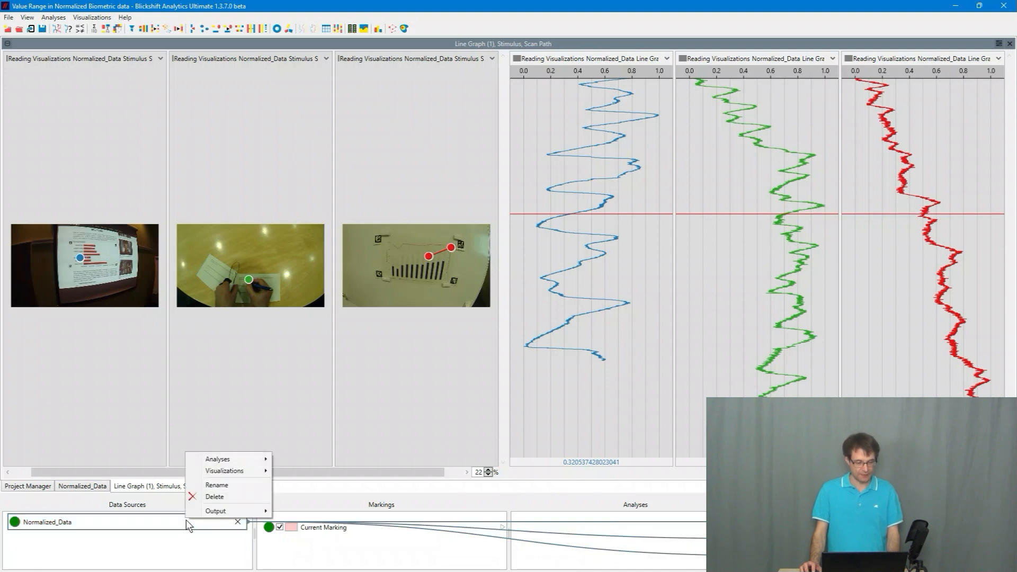
{"action": "mouse_move", "coordinate": [233, 463]}
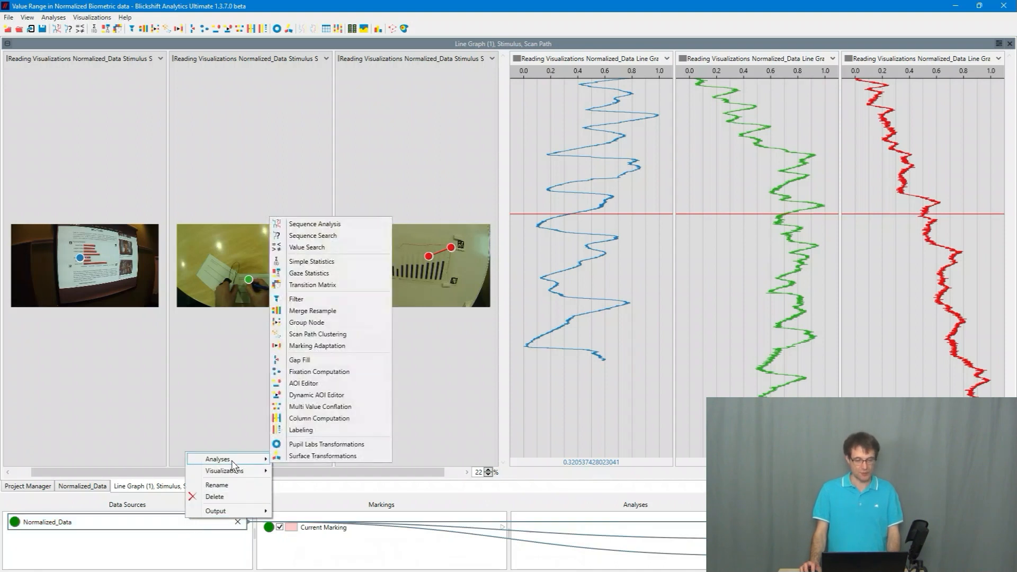
{"action": "left_click", "coordinate": [344, 248]}
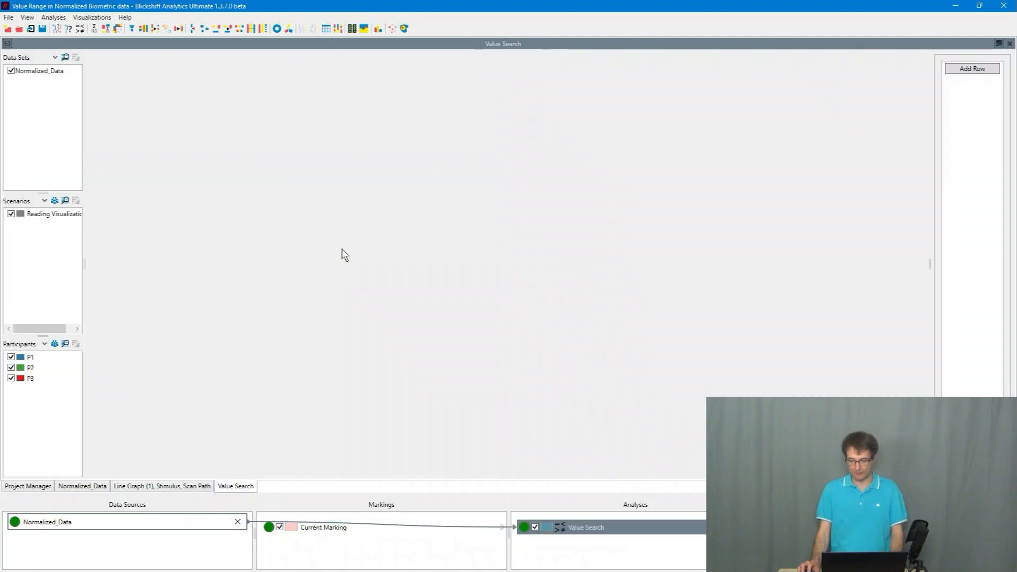
{"action": "left_click_drag", "start_coordinate": [926, 259], "coordinate": [586, 270]}
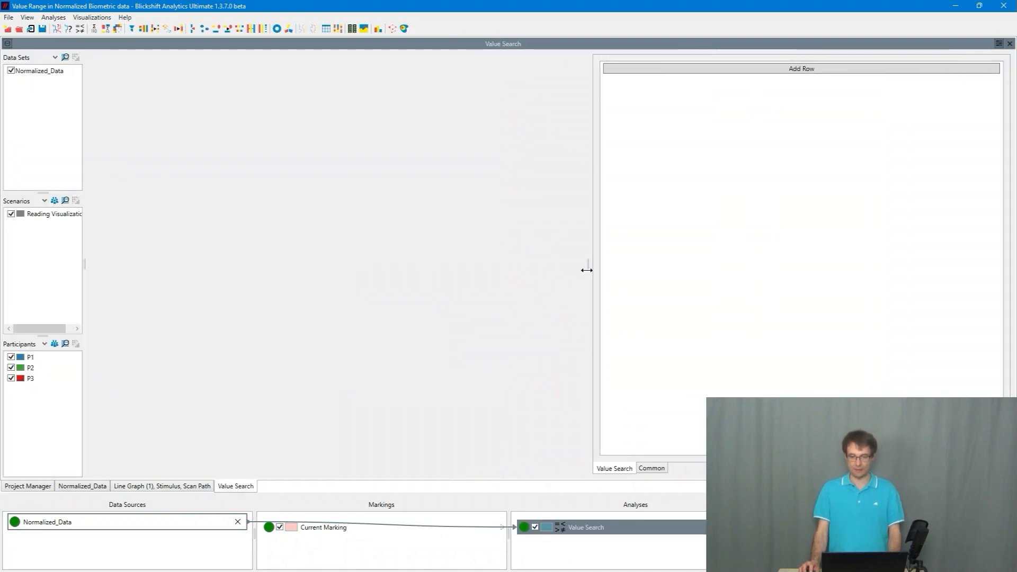
Add a search condition that finds GSR_normalized values greater than 0.6
{"action": "left_click", "coordinate": [767, 71]}
{"action": "left_click", "coordinate": [673, 71]}
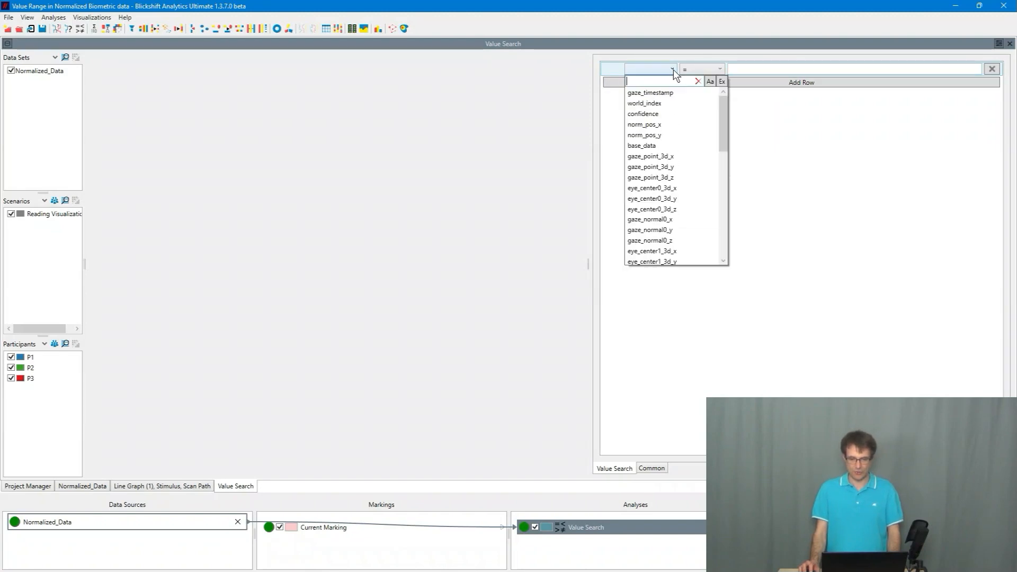
{"action": "left_click_drag", "start_coordinate": [722, 101], "coordinate": [737, 229]}
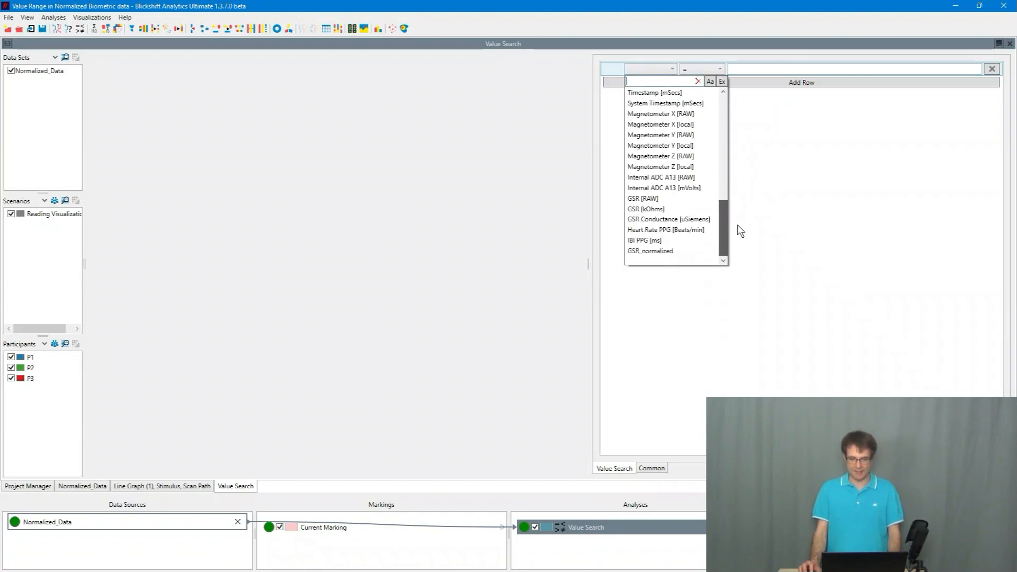
{"action": "left_click", "coordinate": [689, 251]}
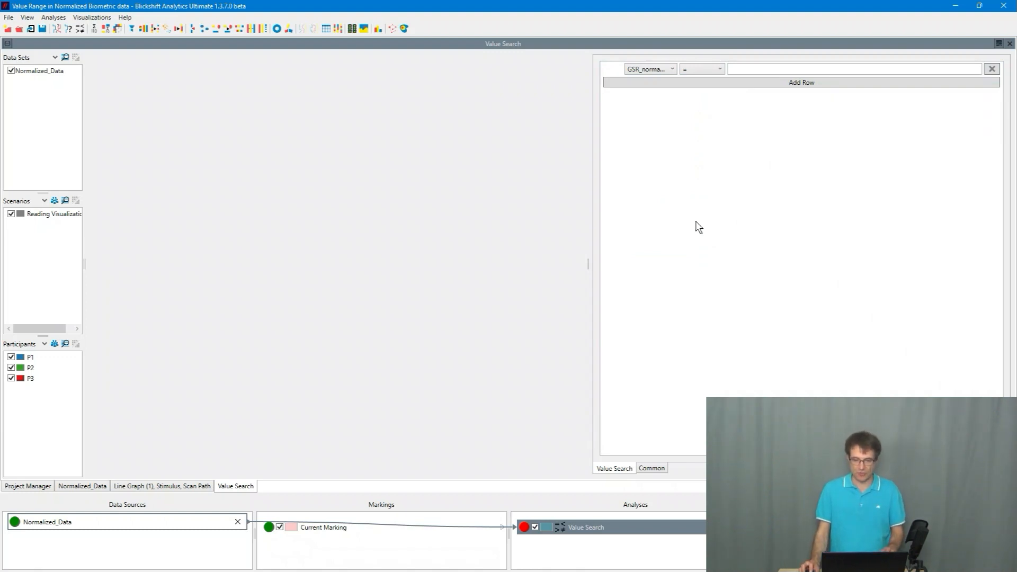
{"action": "left_click", "coordinate": [708, 70]}
{"action": "left_click", "coordinate": [705, 90]}
{"action": "left_click", "coordinate": [750, 70]}
{"action": "type", "text": "0.6"}
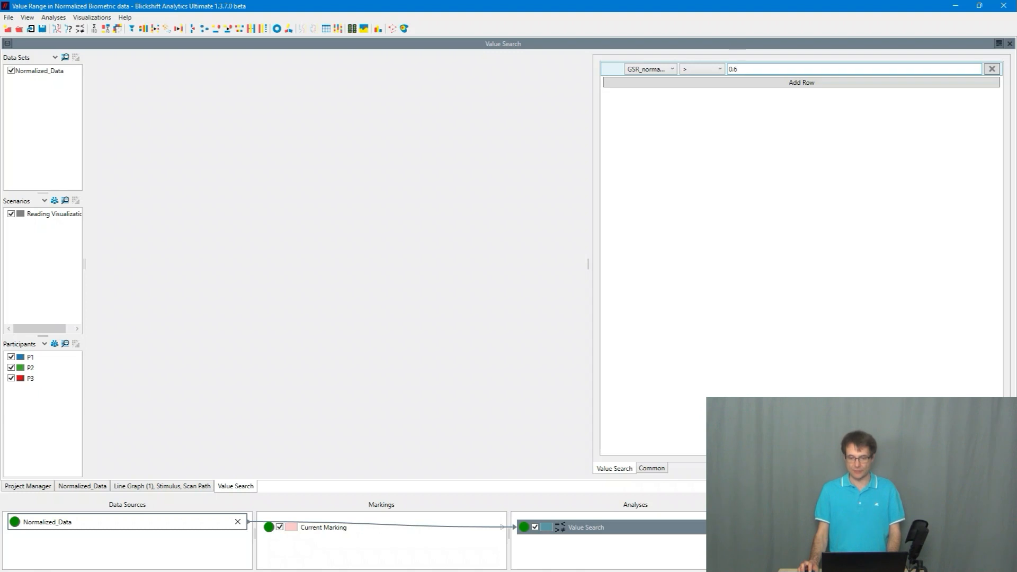
Add a second search condition, joined with "and", for GSR_normalized values less than 0.9
{"action": "left_click", "coordinate": [767, 83]}
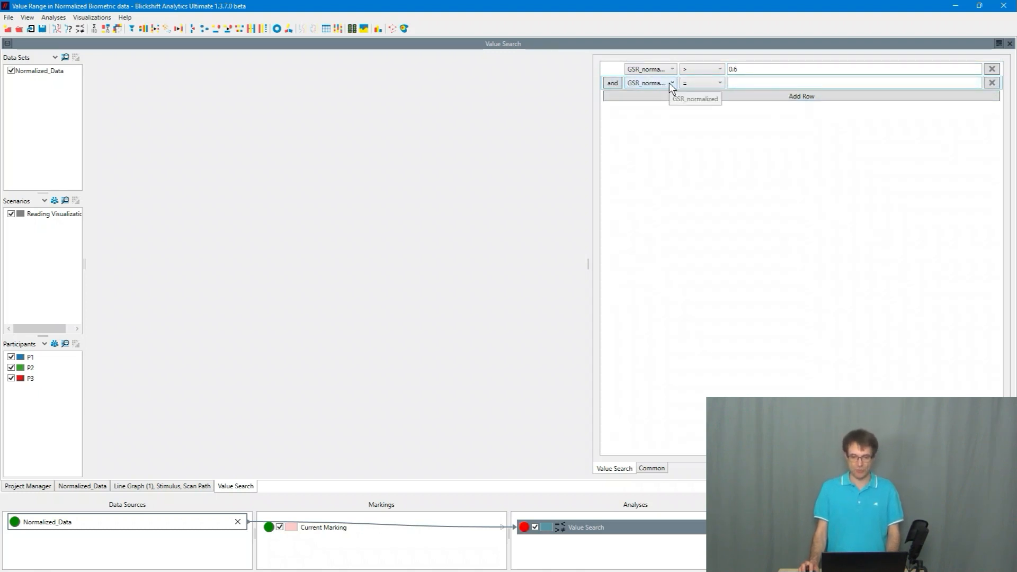
{"action": "left_click", "coordinate": [701, 83]}
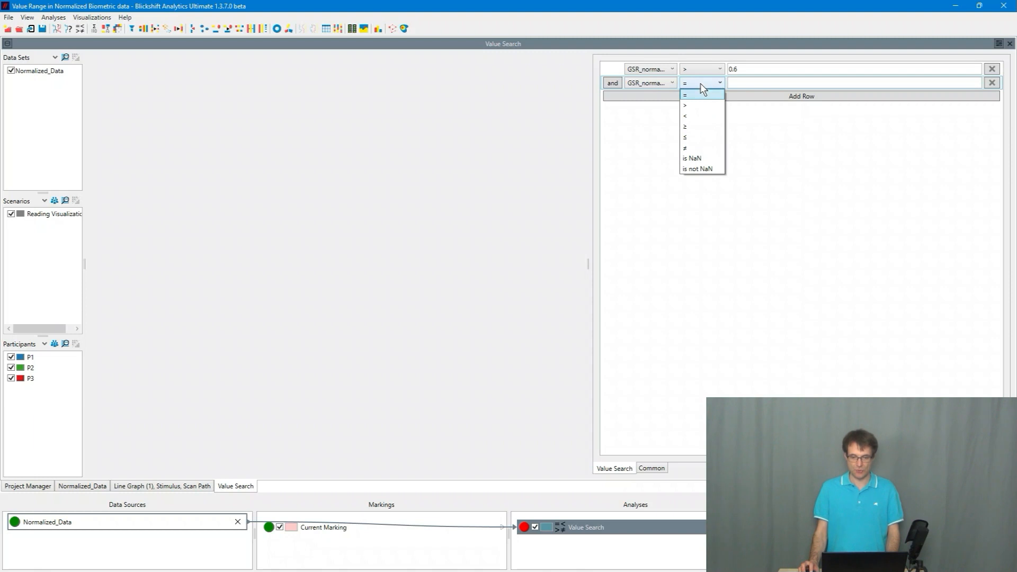
{"action": "left_click", "coordinate": [704, 116]}
{"action": "left_click", "coordinate": [737, 83]}
{"action": "type", "text": "0.9"}
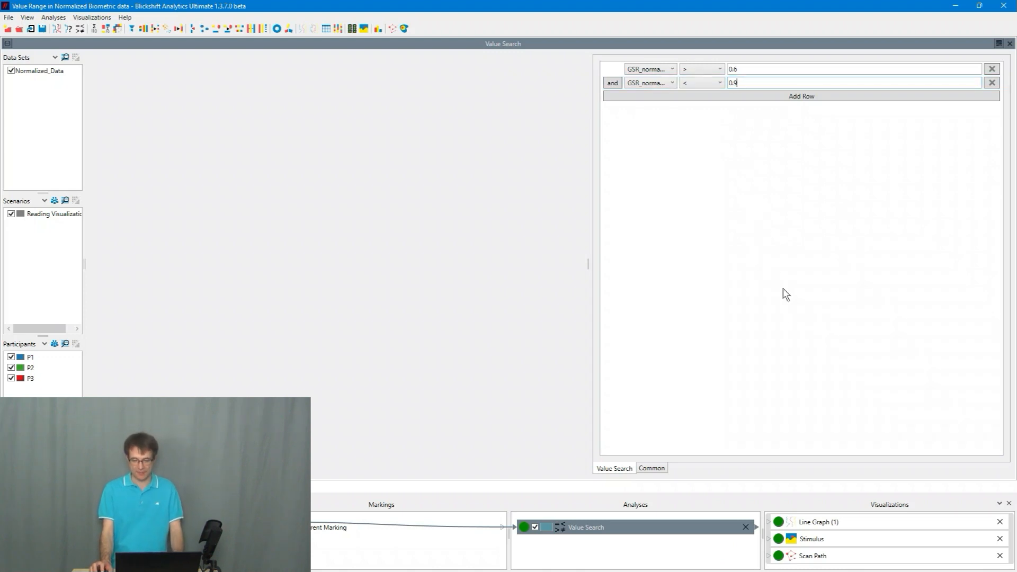
Show the line graphs with the Value Search markings and view the actions available for that marking
{"action": "left_click", "coordinate": [847, 526]}
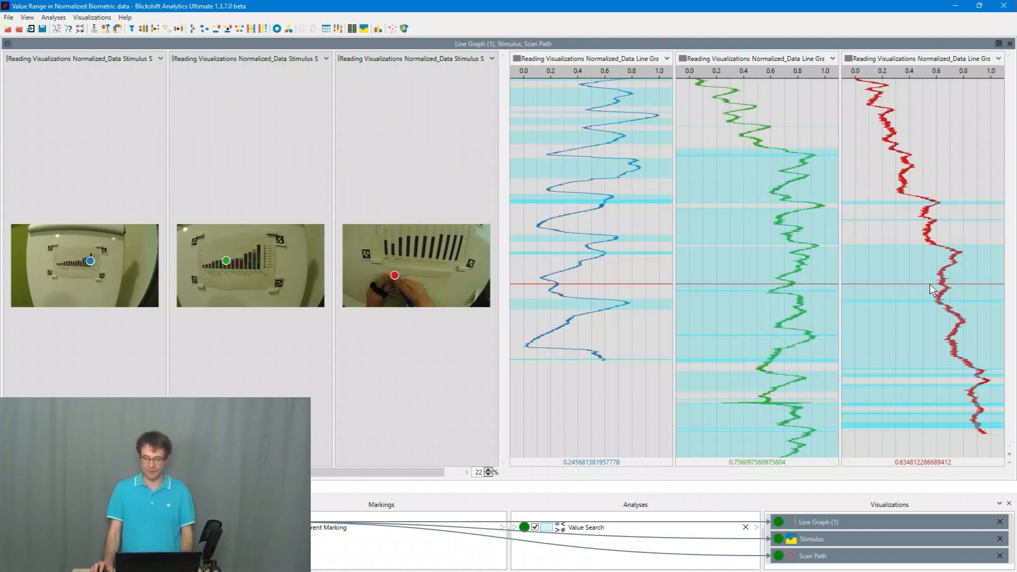
{"action": "right_click", "coordinate": [685, 270]}
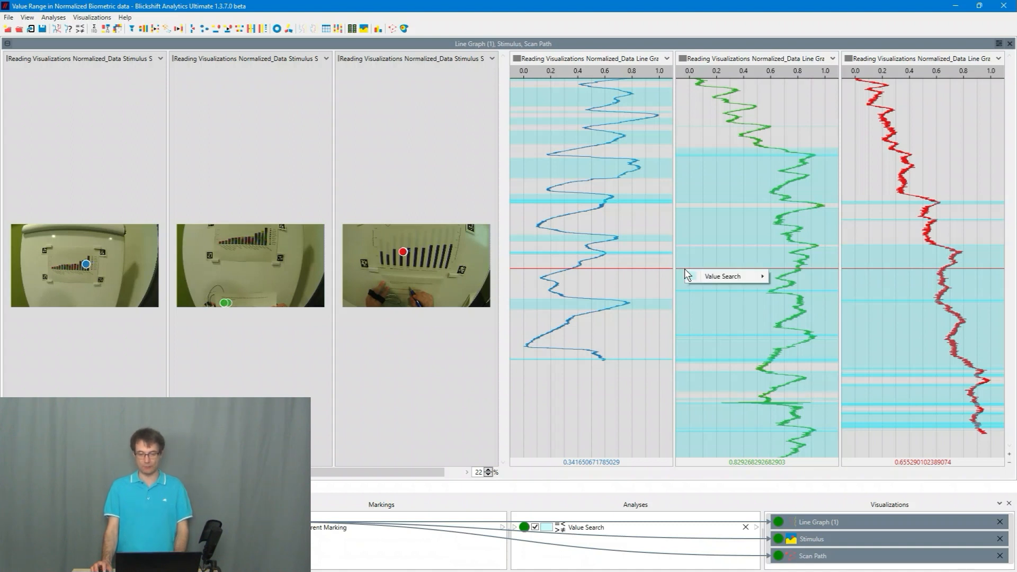
{"action": "mouse_move", "coordinate": [705, 278]}
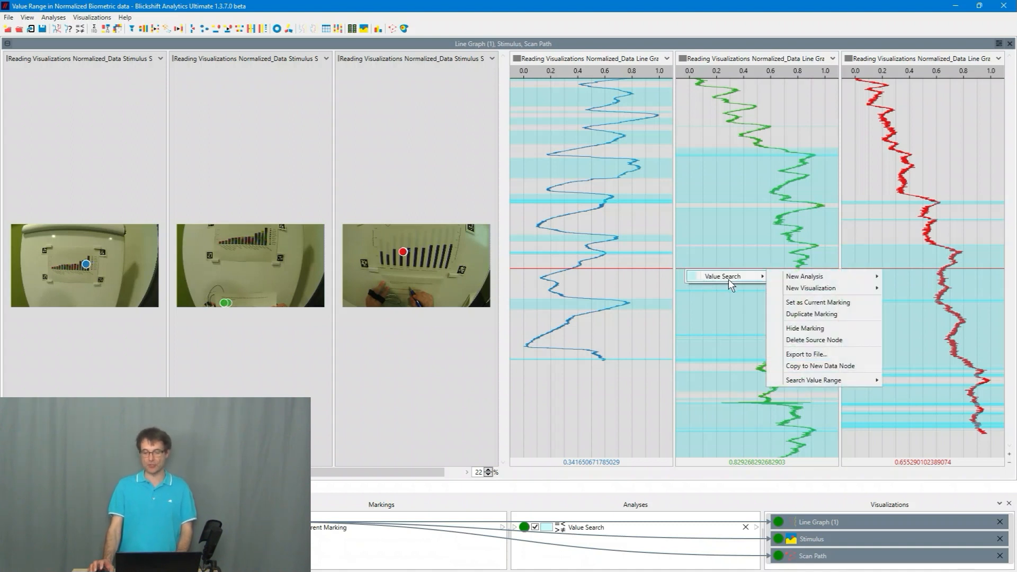
{"action": "mouse_move", "coordinate": [805, 279]}
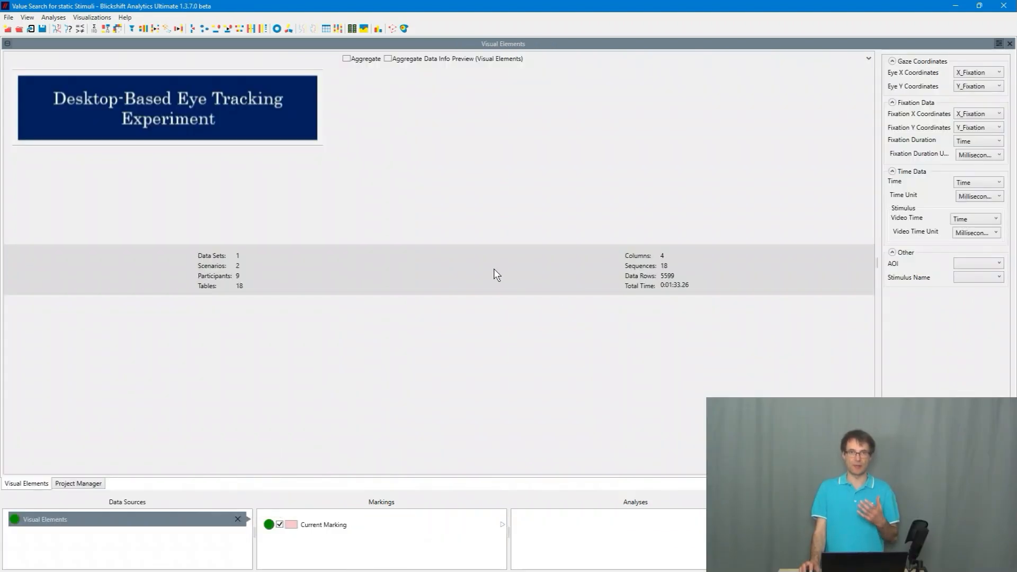
Create a Scan Path visualization of the Visual Elements data source over the stimulus
{"action": "right_click", "coordinate": [160, 521]}
{"action": "mouse_move", "coordinate": [223, 471]}
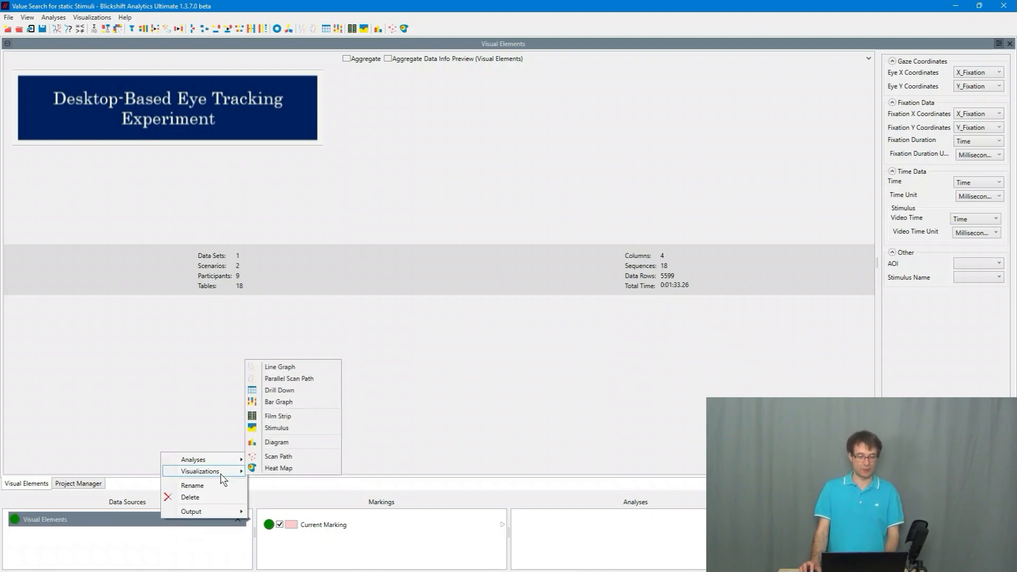
{"action": "left_click", "coordinate": [294, 459]}
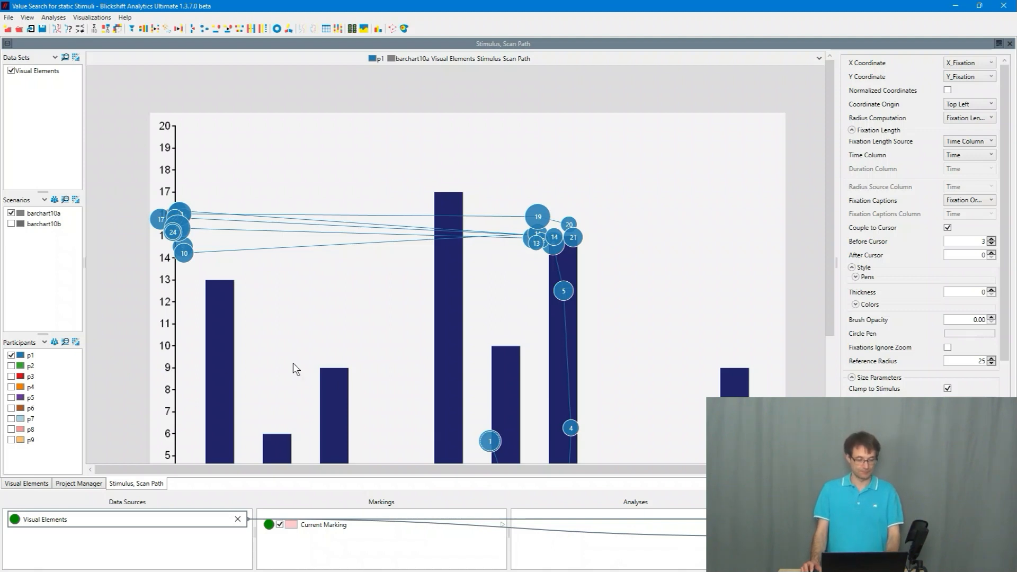
Include all participants p1 to p9 in the scan path view and merge them into one shared barchart10a plot
{"action": "right_click", "coordinate": [52, 385]}
{"action": "left_click", "coordinate": [74, 392]}
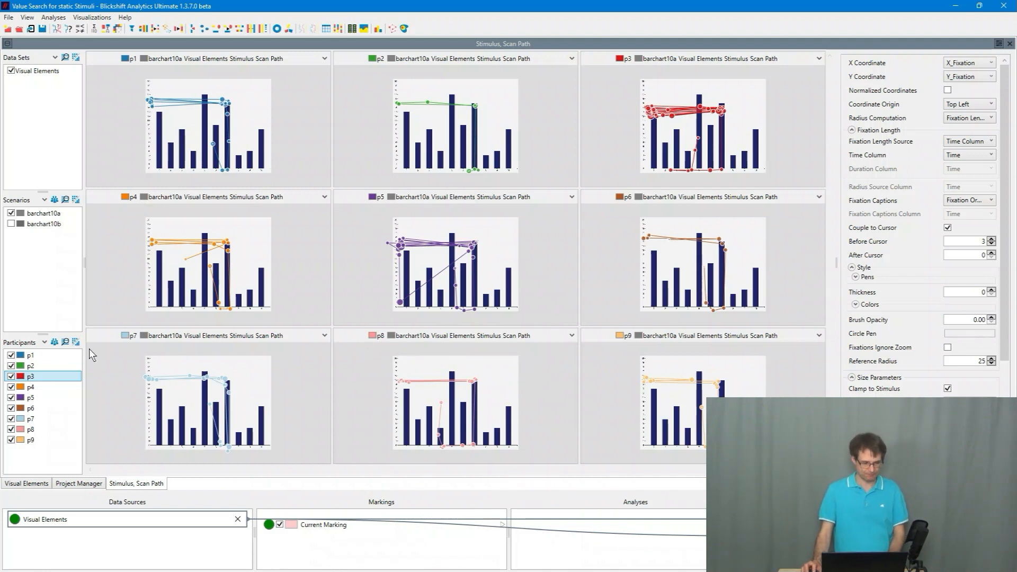
{"action": "left_click", "coordinate": [75, 342]}
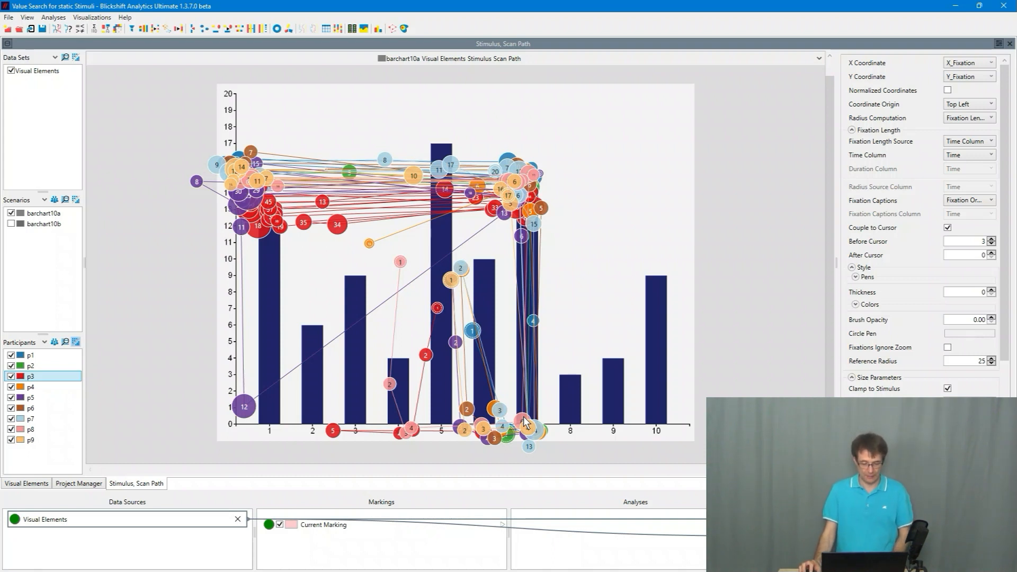
Add a Value Search analysis to the Visual Elements data source and widen its search condition area
{"action": "right_click", "coordinate": [207, 526]}
{"action": "mouse_move", "coordinate": [255, 464]}
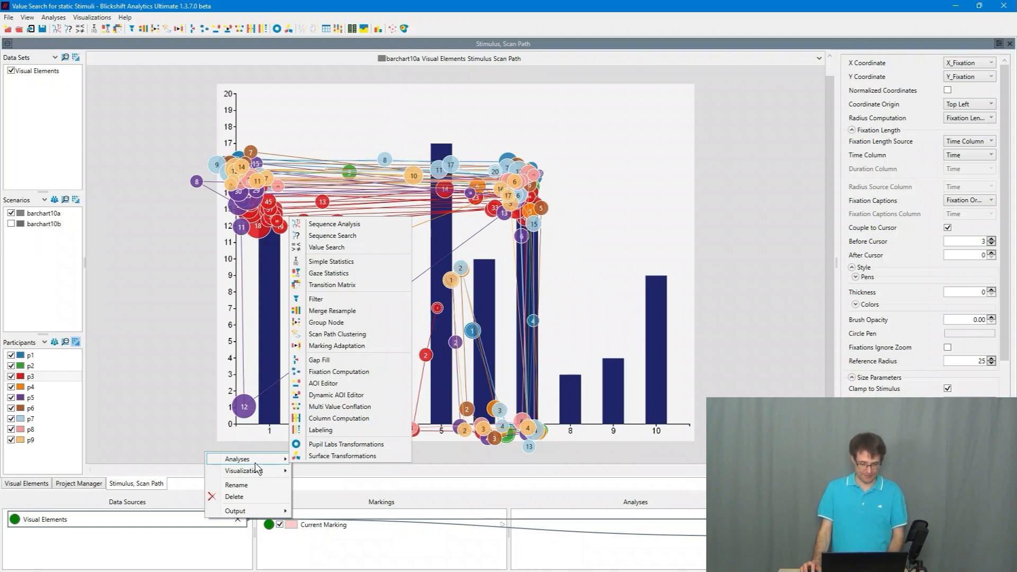
{"action": "left_click", "coordinate": [368, 247]}
{"action": "left_click_drag", "start_coordinate": [931, 268], "coordinate": [522, 277]}
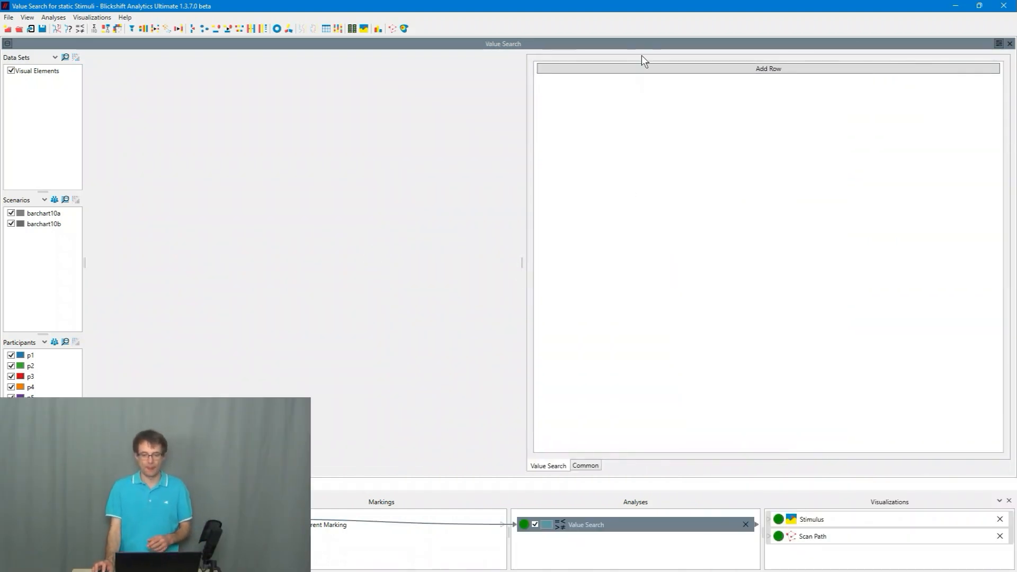
Add a search condition that finds Y_Fixation values less than 300
{"action": "left_click", "coordinate": [640, 69]}
{"action": "left_click", "coordinate": [599, 71]}
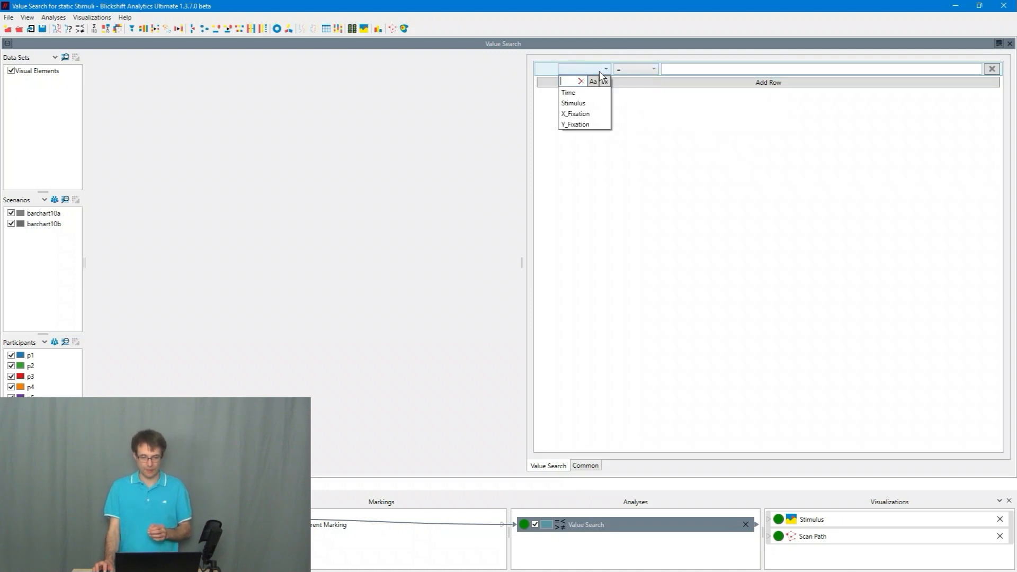
{"action": "left_click", "coordinate": [585, 123]}
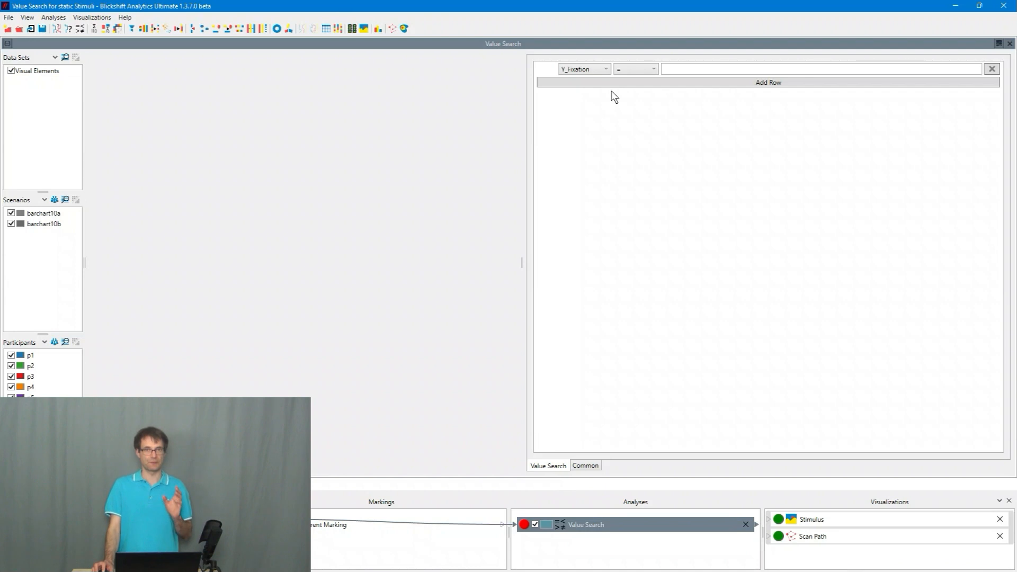
{"action": "left_click", "coordinate": [631, 69]}
{"action": "left_click", "coordinate": [640, 101]}
{"action": "left_click", "coordinate": [680, 70]}
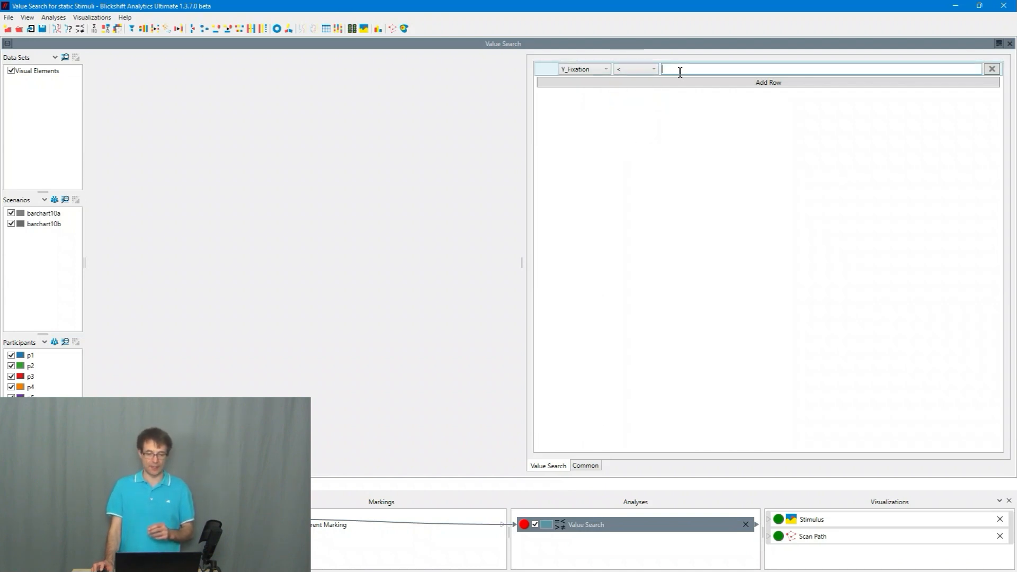
{"action": "type", "text": "300"}
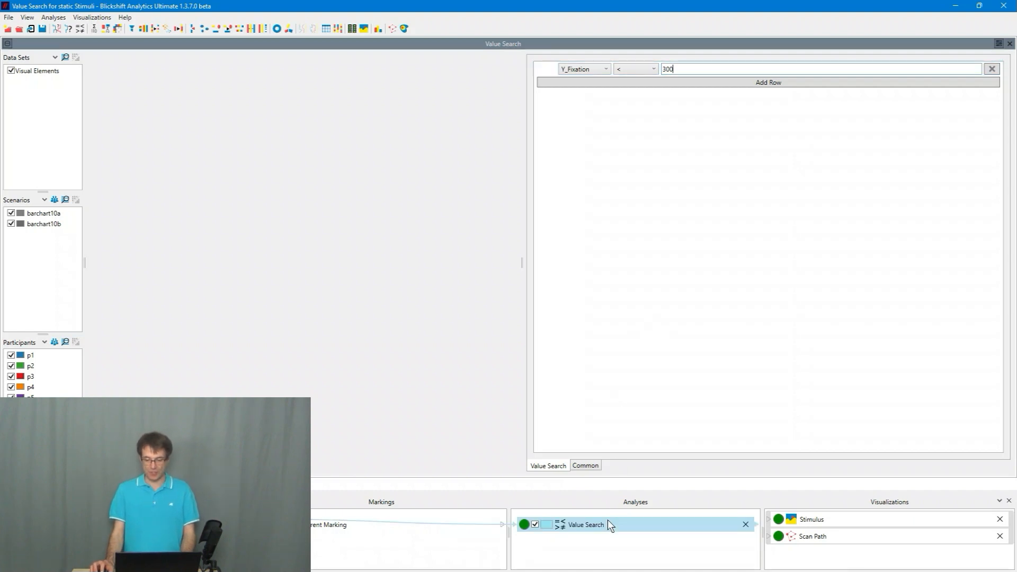
Connect the Value Search result to the Scan Path visualization and browse the follow-up analyses available for the search
{"action": "left_click_drag", "start_coordinate": [751, 524], "coordinate": [816, 536]}
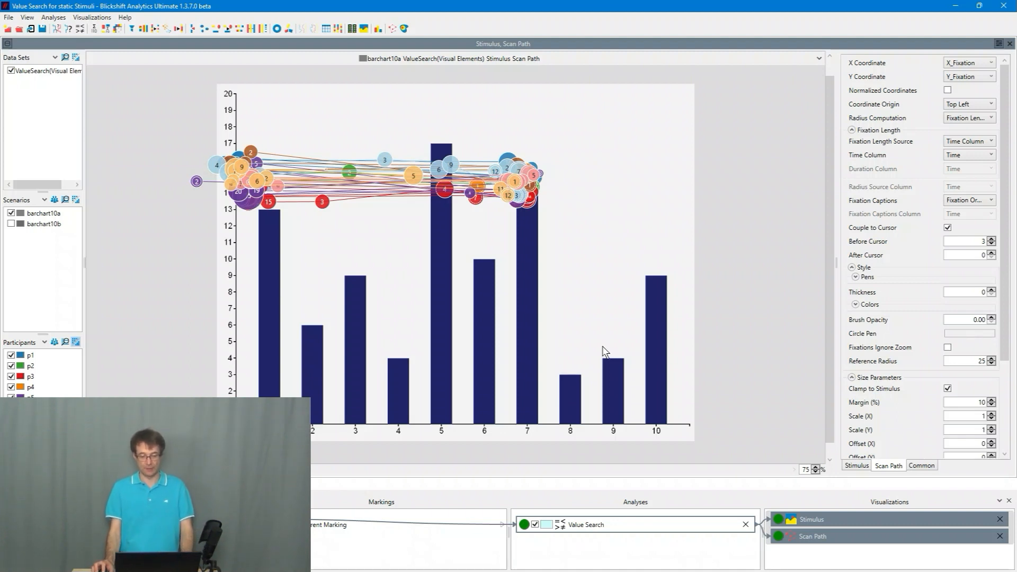
{"action": "right_click", "coordinate": [596, 523]}
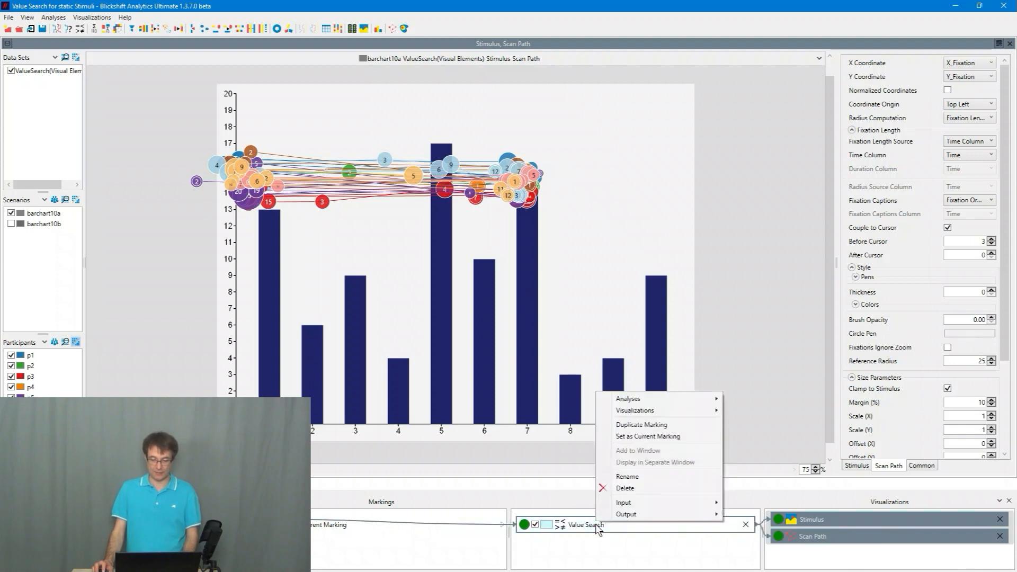
{"action": "mouse_move", "coordinate": [641, 404]}
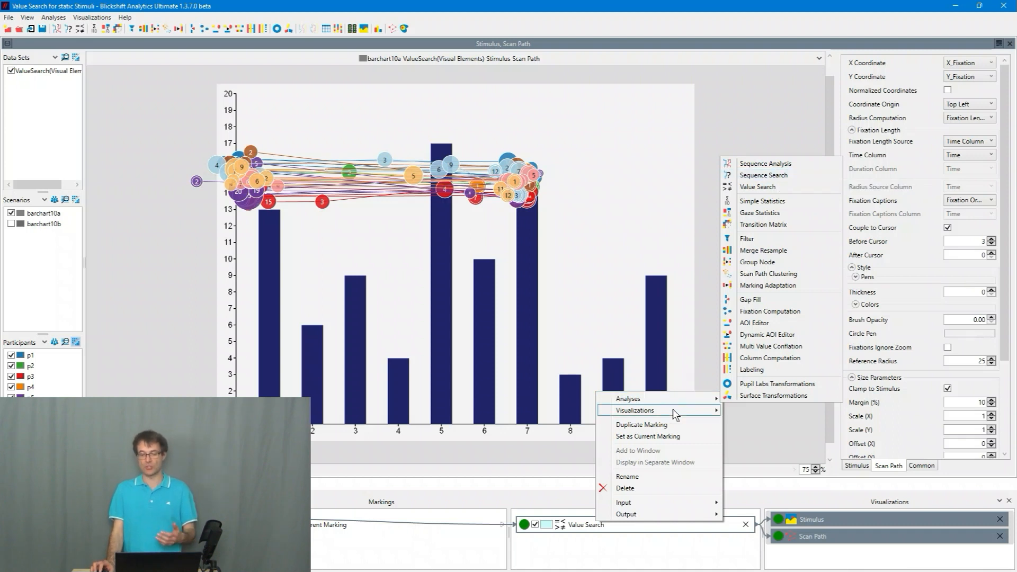
{"action": "mouse_move", "coordinate": [675, 415]}
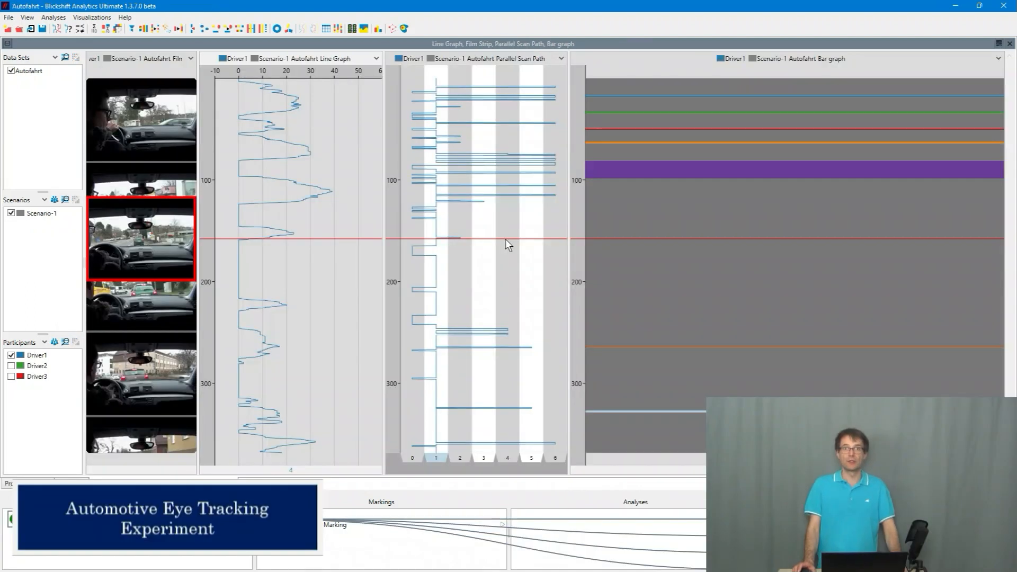
Examine Driver1's film strip, line graph and parallel scan path at several points in time
{"action": "left_click", "coordinate": [503, 236]}
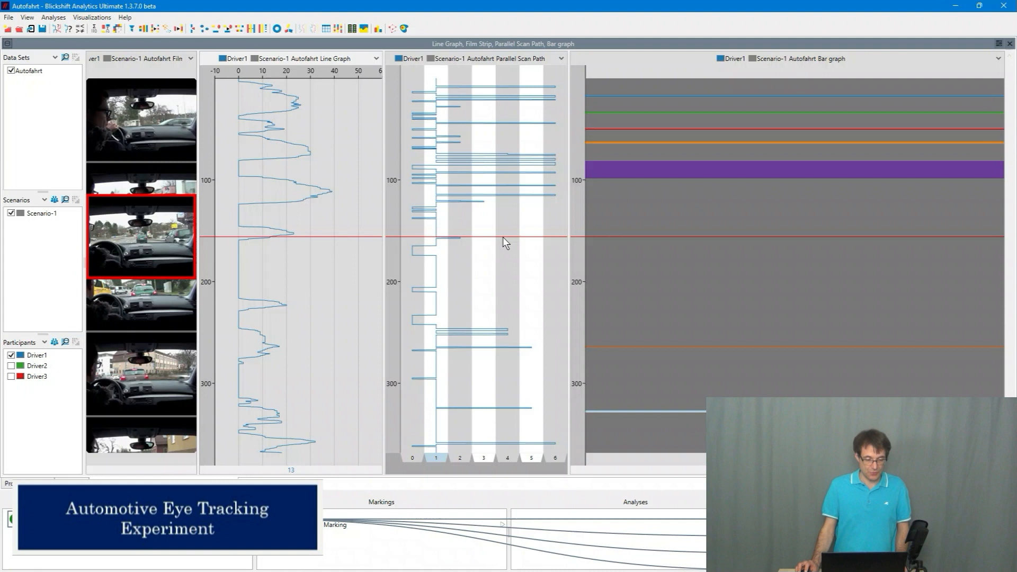
{"action": "left_click", "coordinate": [465, 100]}
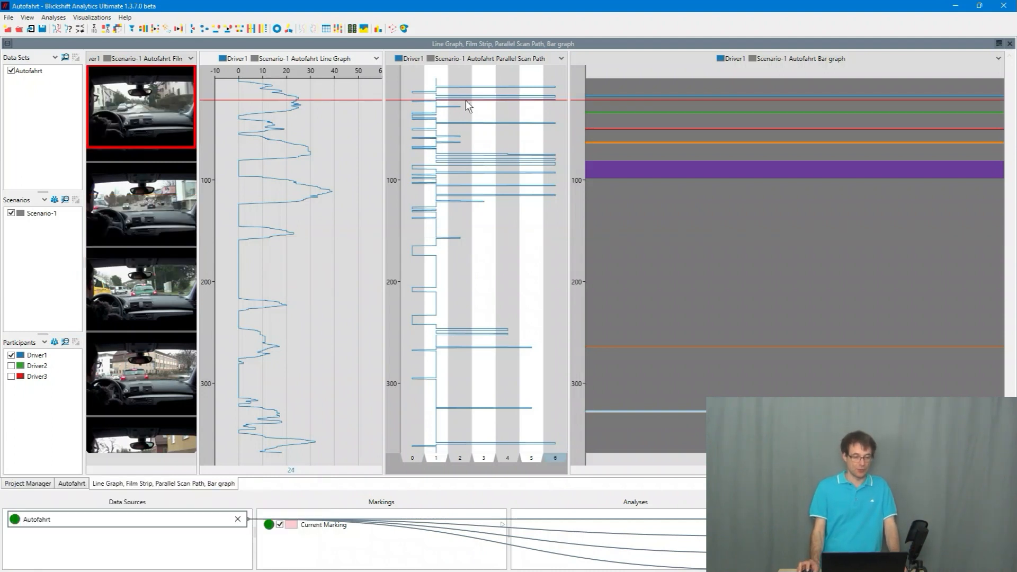
{"action": "left_click_drag", "start_coordinate": [466, 100], "coordinate": [333, 113]}
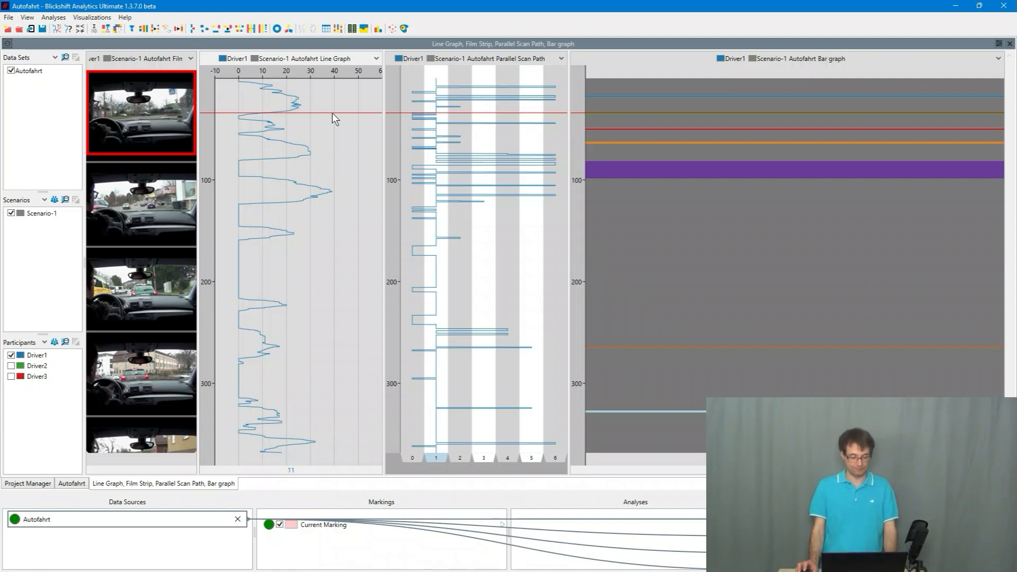
{"action": "left_click_drag", "start_coordinate": [332, 112], "coordinate": [194, 511]}
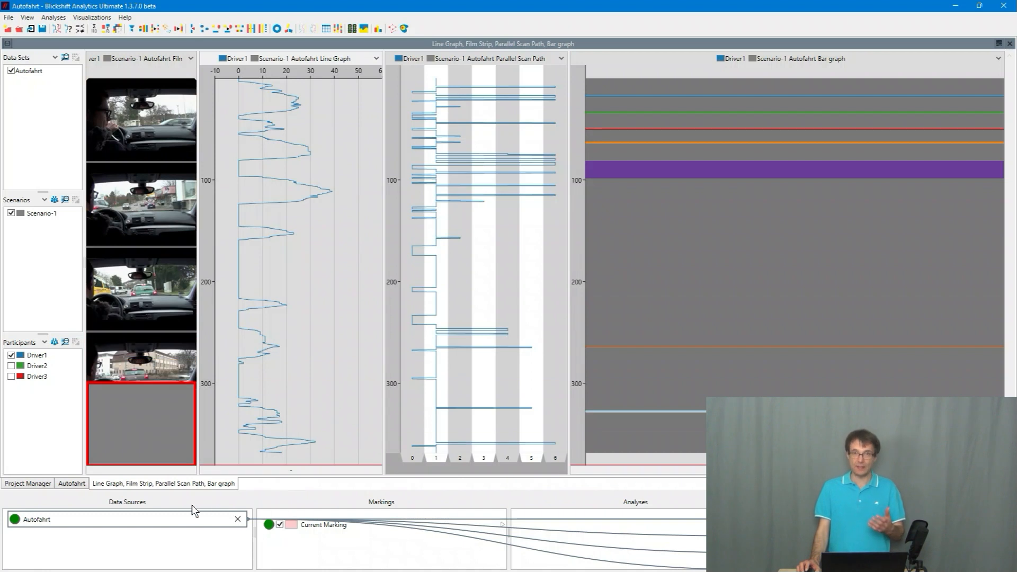
Add a Value Search analysis to the Autofahrt data source and widen its search condition area
{"action": "right_click", "coordinate": [186, 519]}
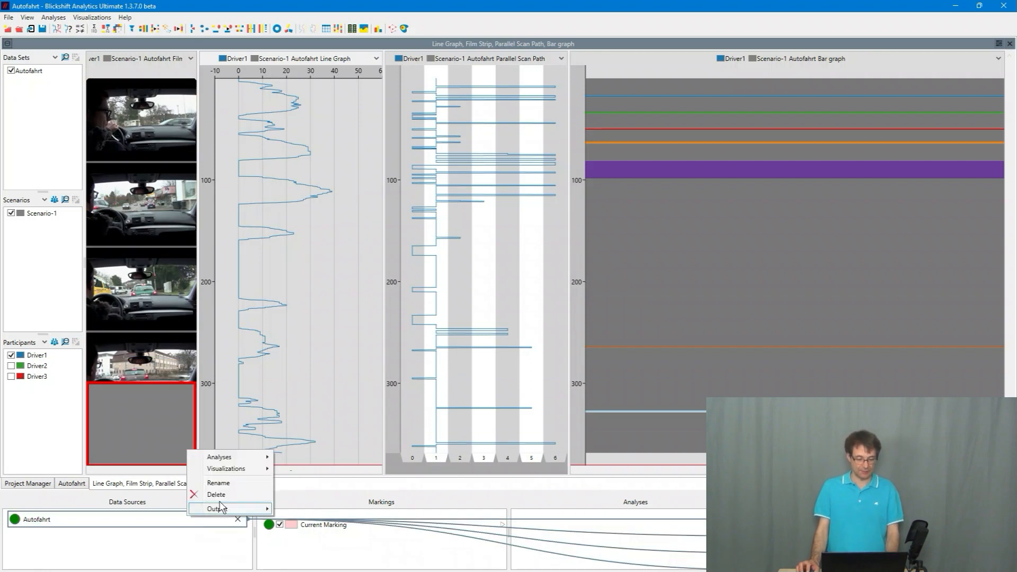
{"action": "mouse_move", "coordinate": [259, 458]}
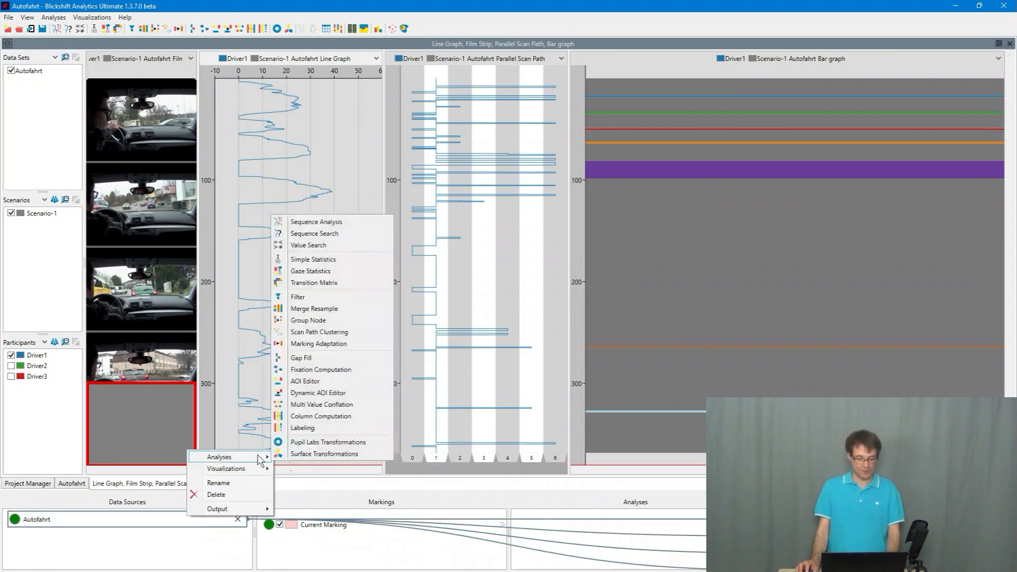
{"action": "left_click", "coordinate": [339, 246]}
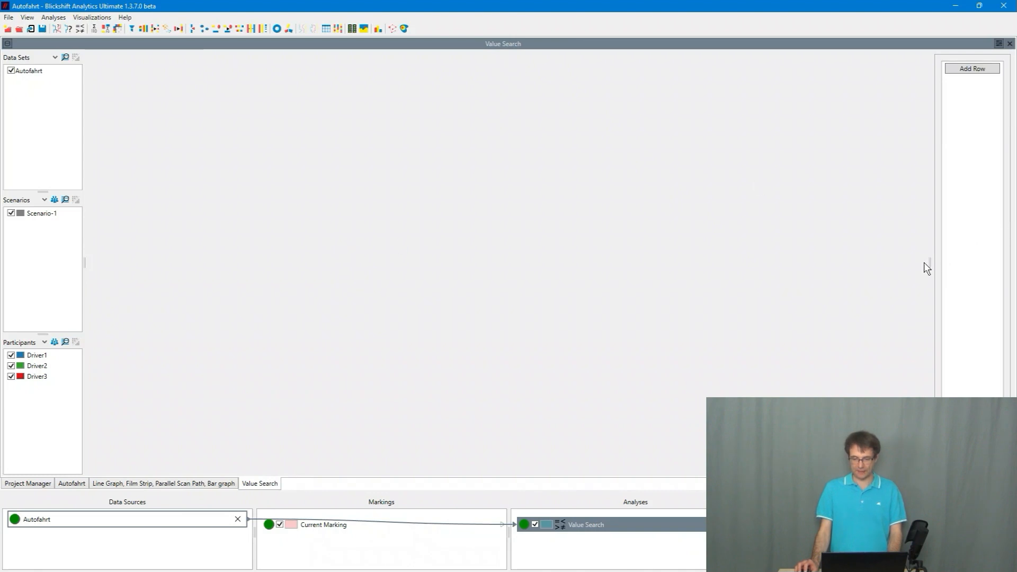
{"action": "left_click_drag", "start_coordinate": [929, 259], "coordinate": [376, 262]}
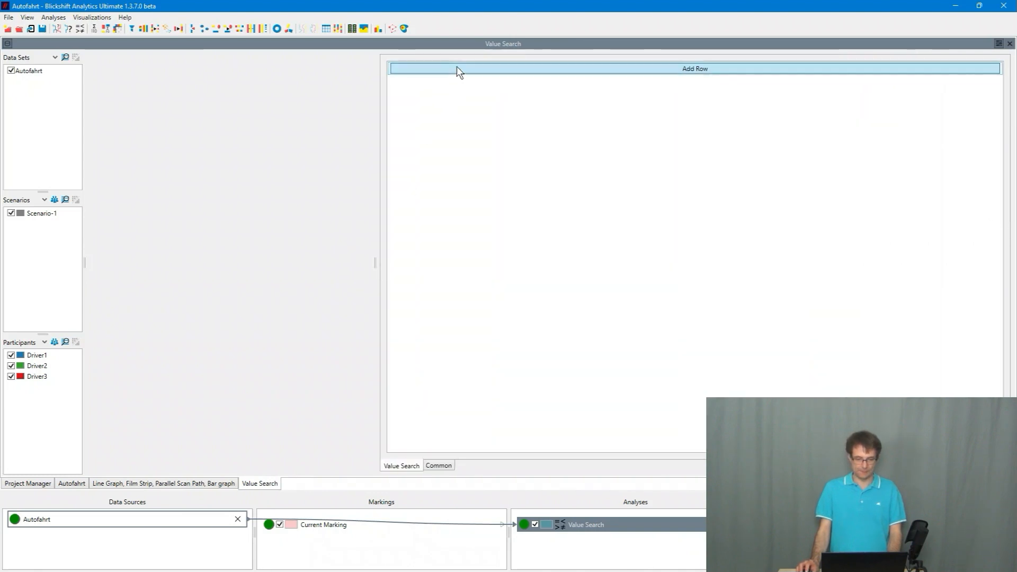
Add a search condition that finds Velocity values greater than 20
{"action": "left_click", "coordinate": [459, 71]}
{"action": "left_click", "coordinate": [457, 71]}
{"action": "left_click", "coordinate": [452, 136]}
{"action": "left_click", "coordinate": [490, 69]}
{"action": "left_click", "coordinate": [495, 99]}
{"action": "left_click", "coordinate": [536, 69]}
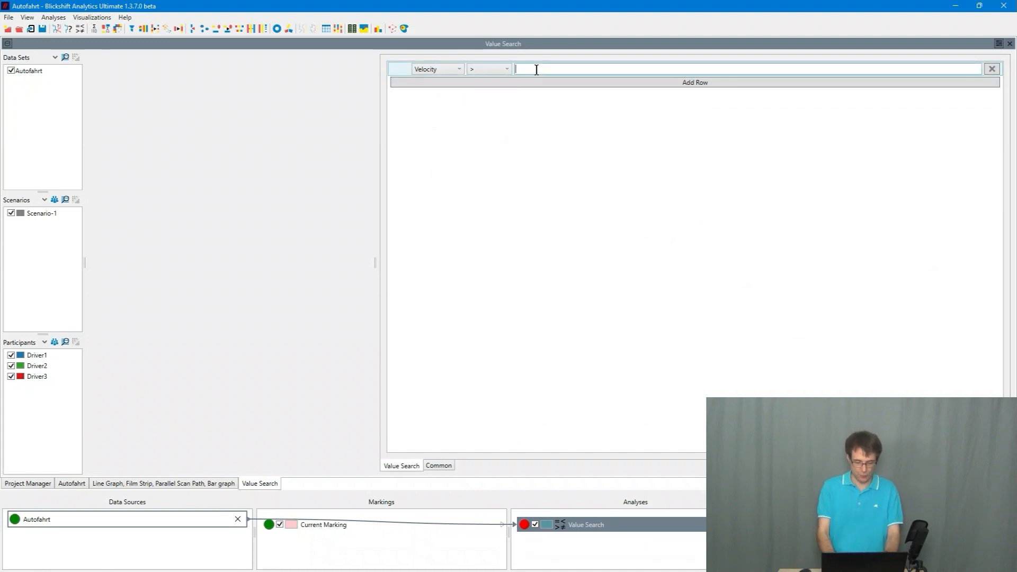
{"action": "type", "text": "20"}
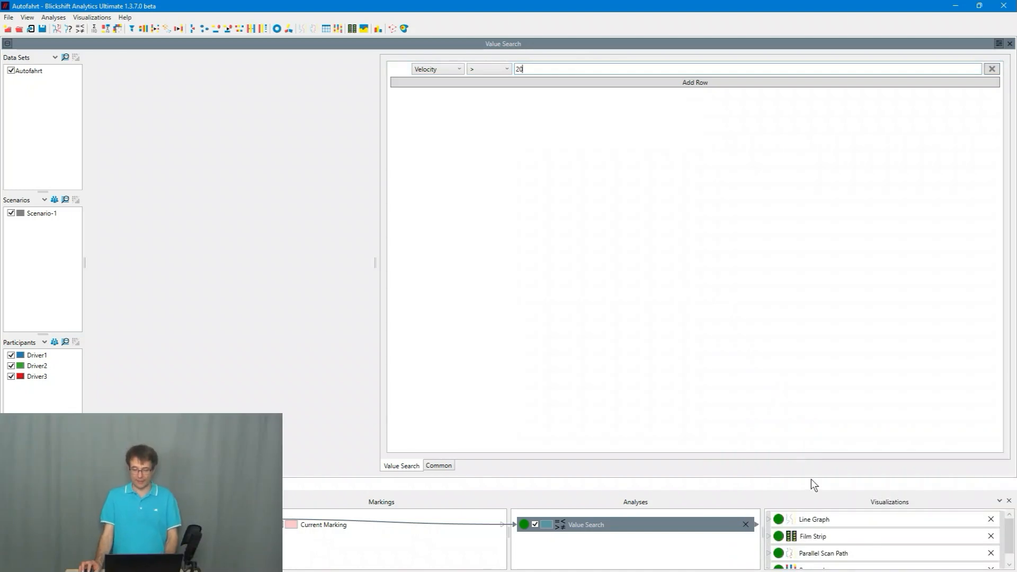
Mark the Value Search matches in all four existing Autofahrt visualizations and display all three drivers
{"action": "key", "text": "ctrl+a"}
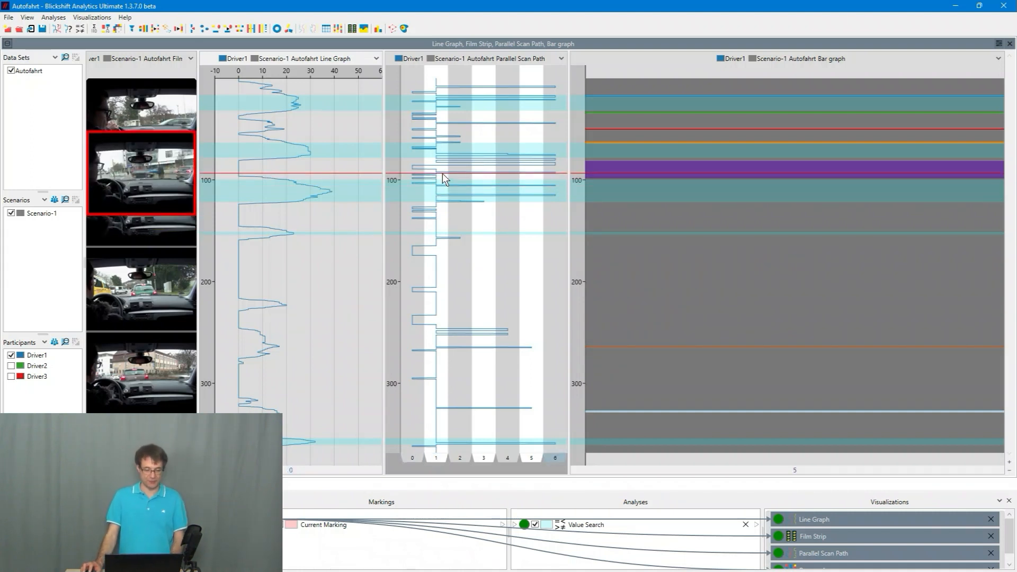
{"action": "right_click", "coordinate": [51, 374]}
{"action": "left_click", "coordinate": [69, 380]}
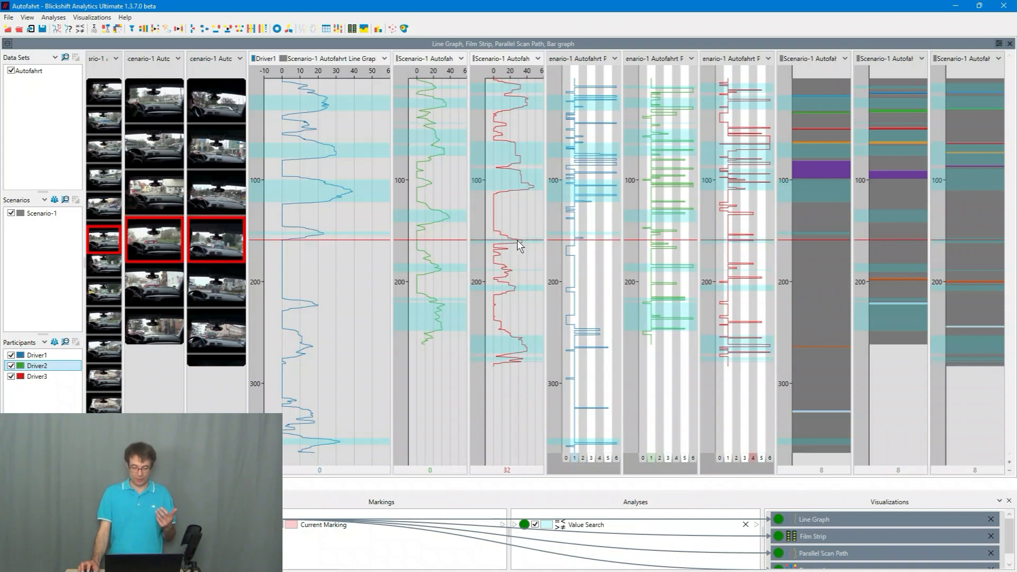
Create a separate Parallel Scan Path from the Value Search result and display it for all three drivers
{"action": "right_click", "coordinate": [594, 529]}
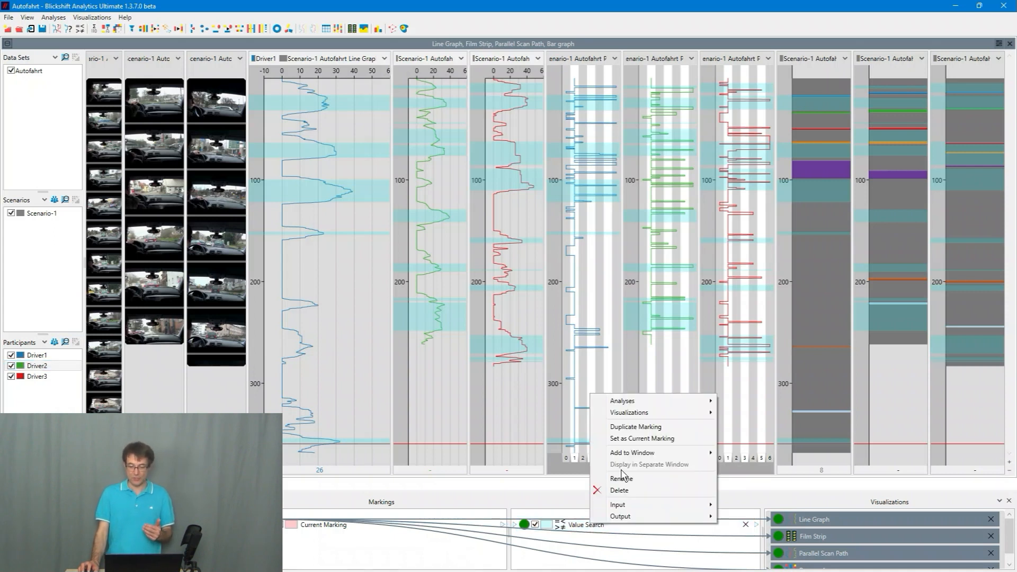
{"action": "mouse_move", "coordinate": [636, 419]}
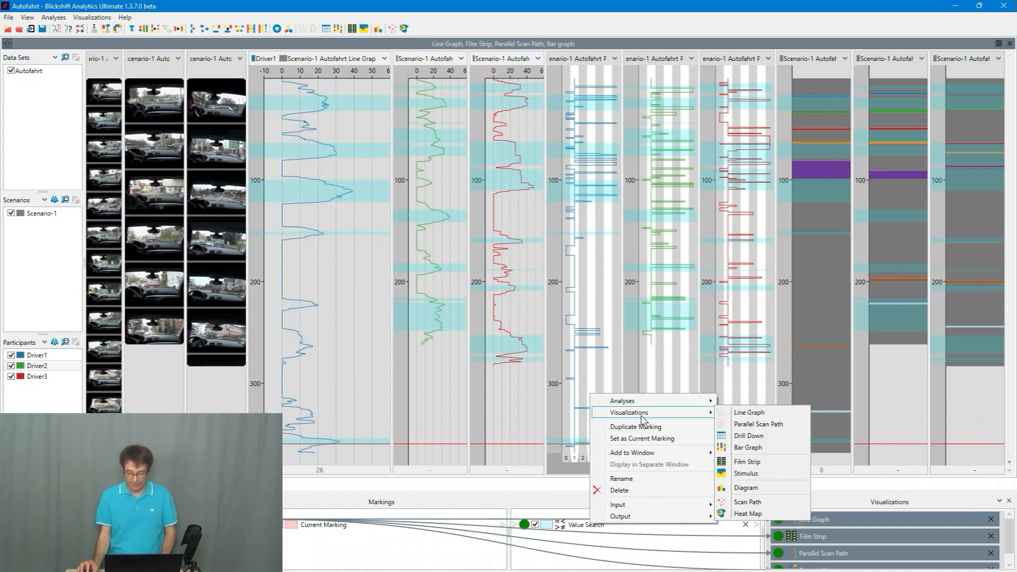
{"action": "left_click", "coordinate": [754, 424]}
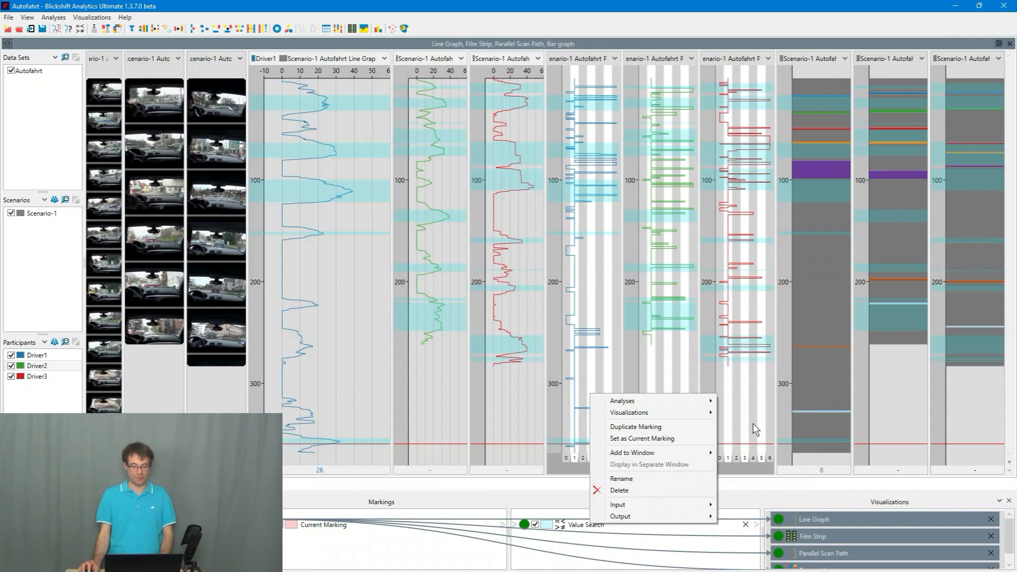
{"action": "right_click", "coordinate": [31, 355]}
{"action": "left_click", "coordinate": [64, 363]}
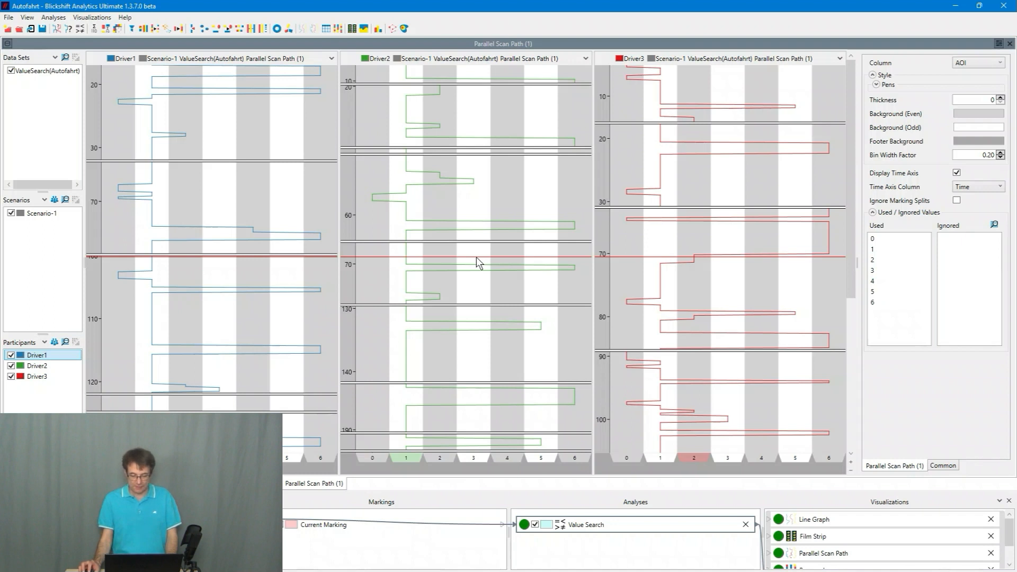
Reopen the search conditions of the Autofahrt Value Search
{"action": "left_click", "coordinate": [602, 524]}
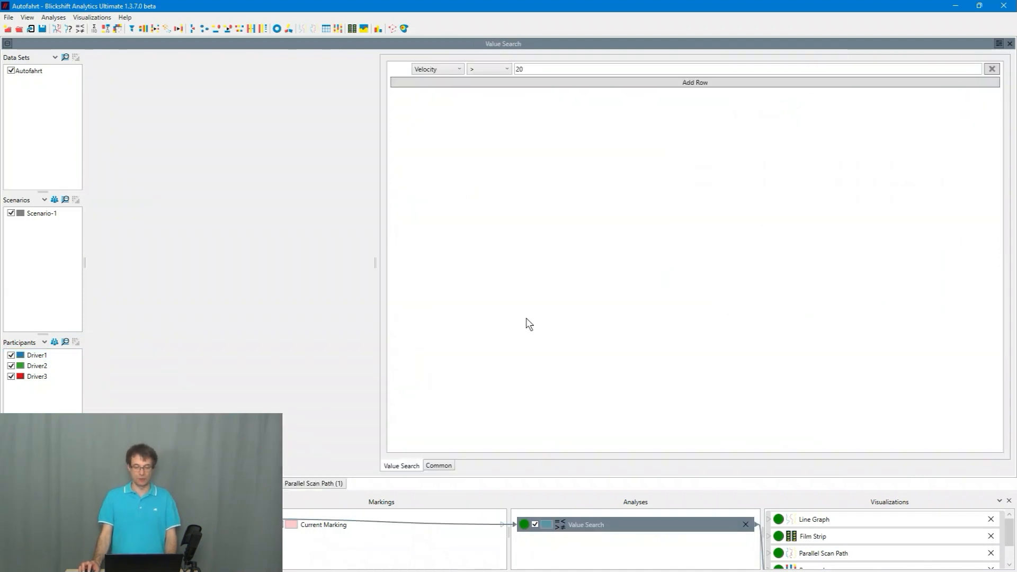